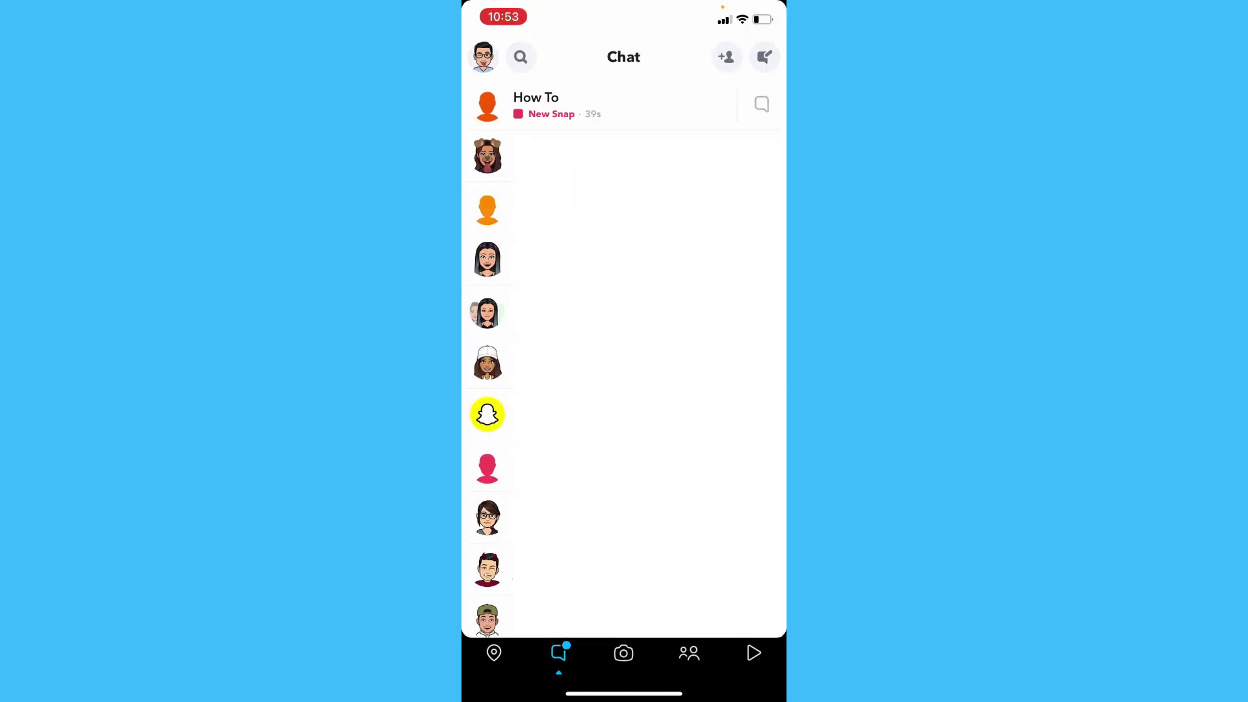
- Turn Wi-Fi off from Control Center and refresh the chat list offline, leaving the How To snap unopened
{"action": "left_click_drag", "start_coordinate": [625, 196], "coordinate": [624, 390]}
{"action": "left_click_drag", "start_coordinate": [752, 10], "coordinate": [759, 230]}
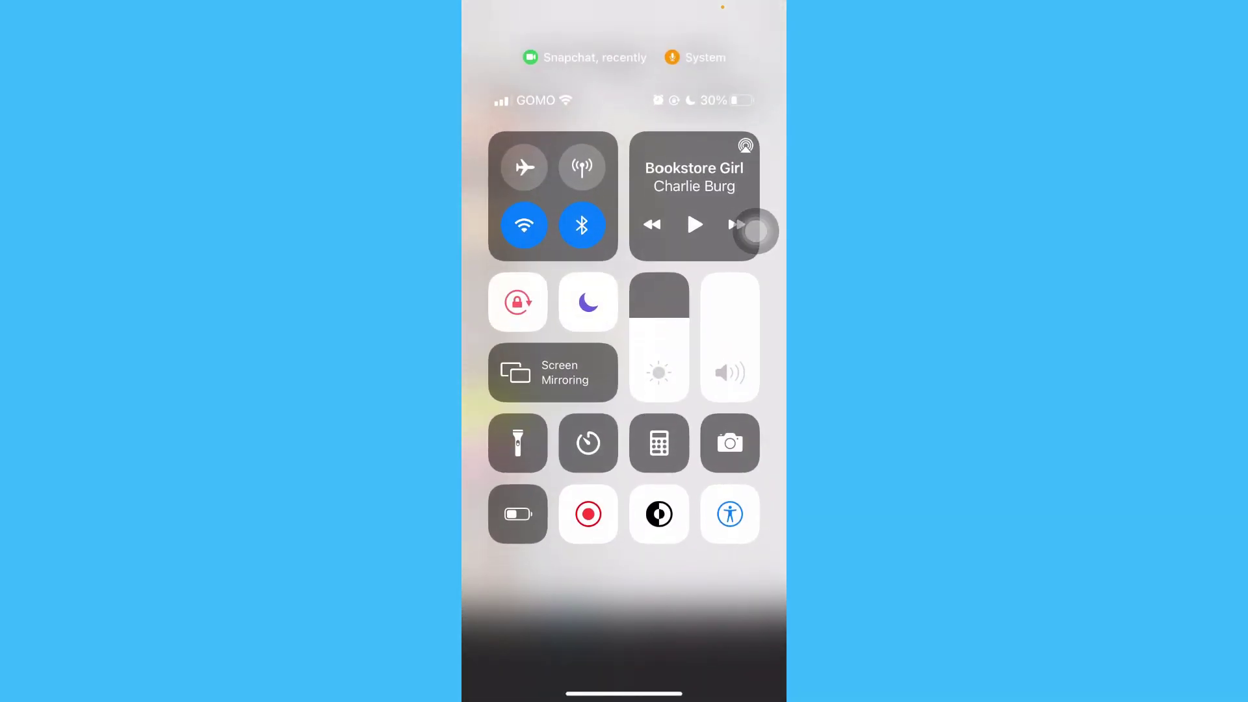
{"action": "left_click", "coordinate": [524, 225]}
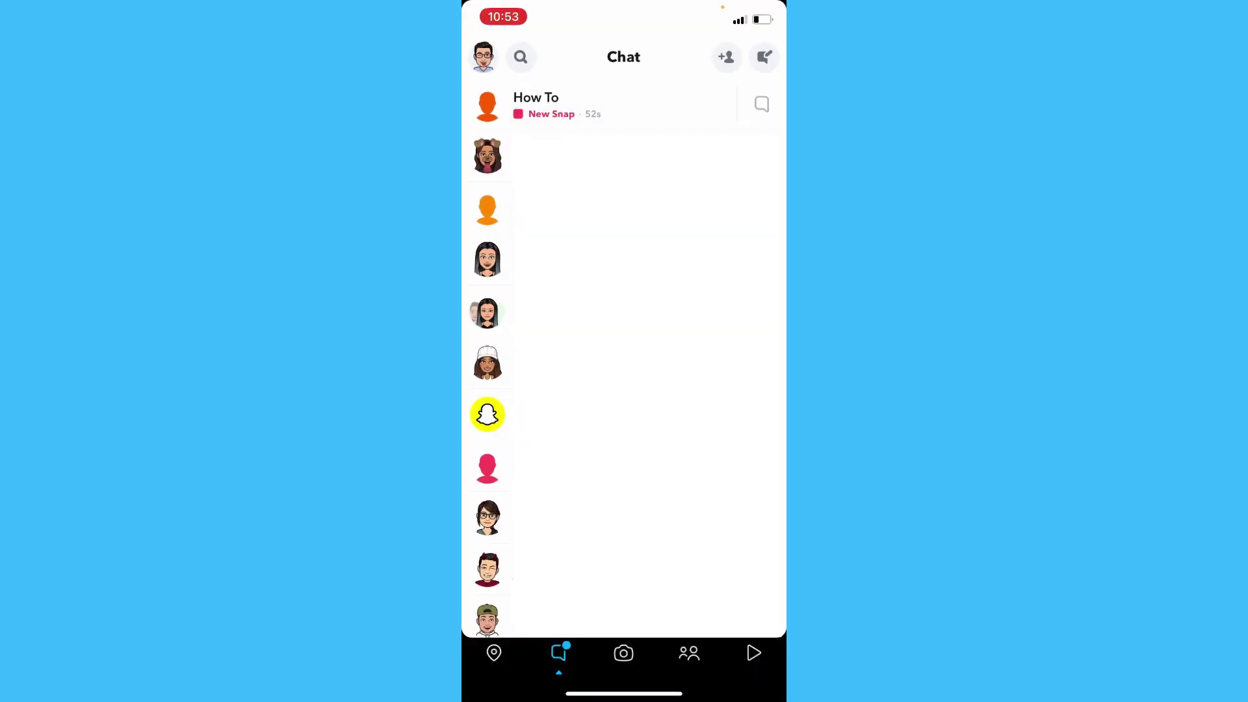
{"action": "left_click_drag", "start_coordinate": [624, 244], "coordinate": [625, 390]}
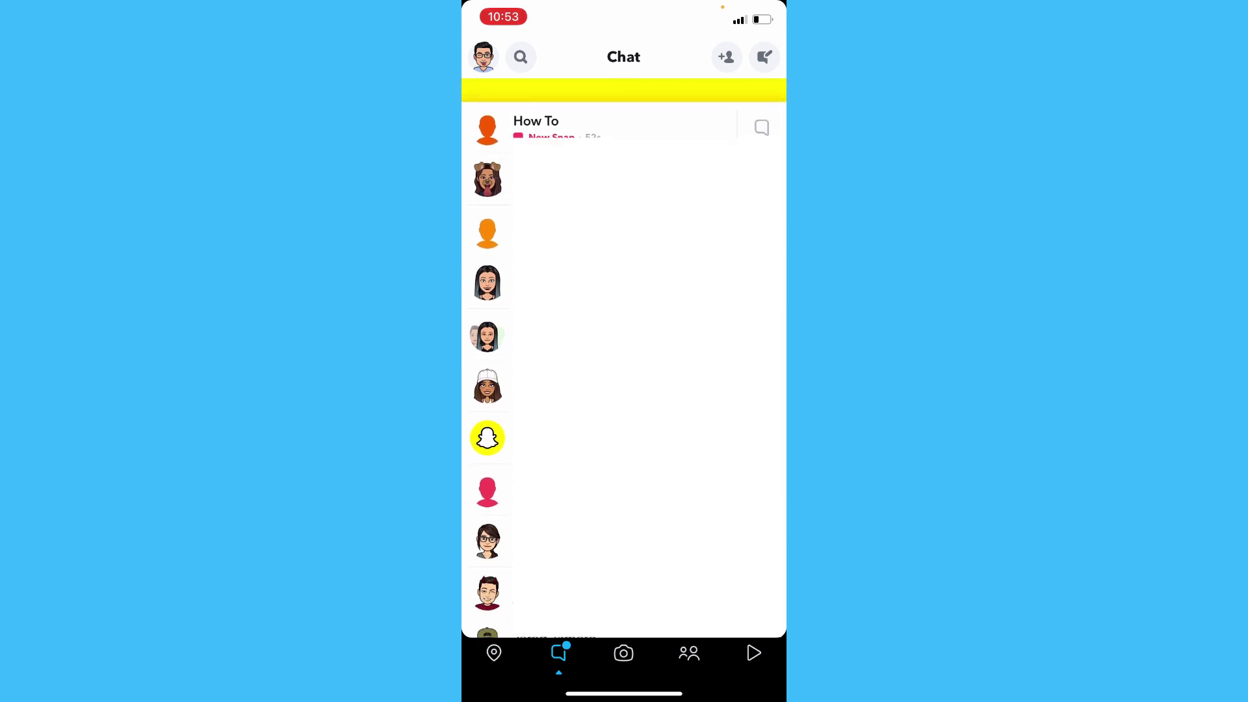
- Open the How To snap, screenshot it with AssistiveTouch, and return to the home screen
{"action": "left_click", "coordinate": [585, 106]}
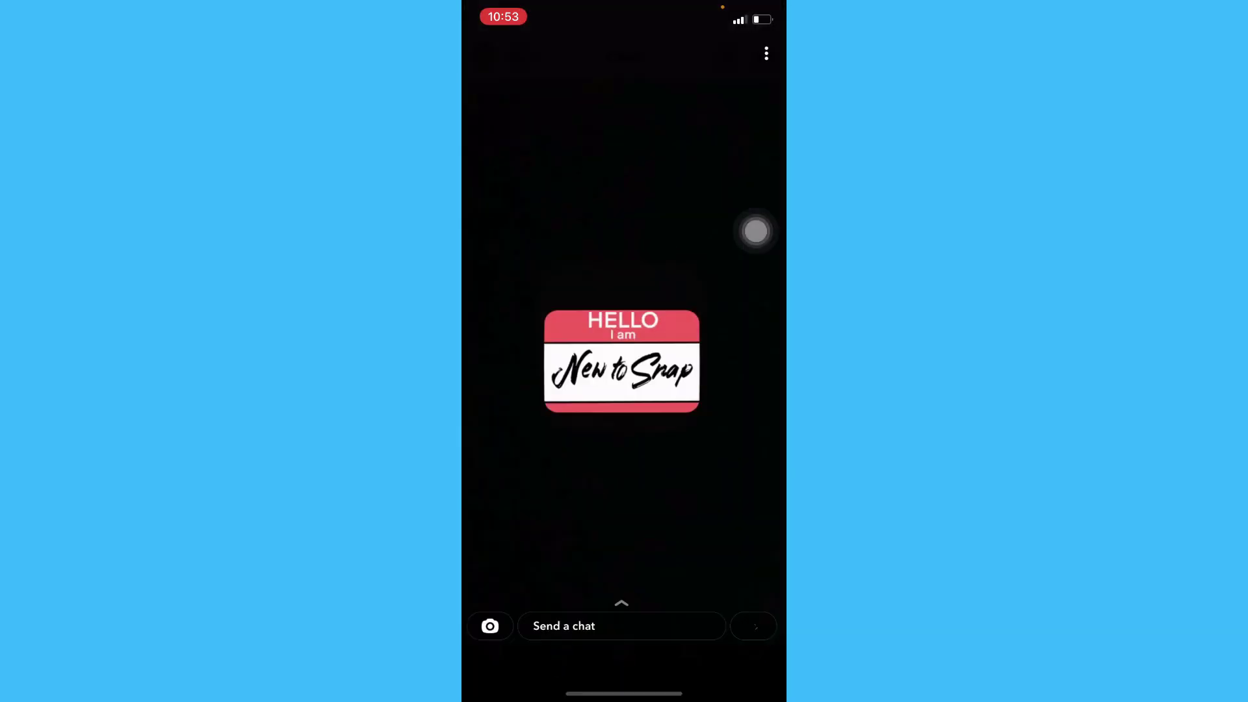
{"action": "left_click", "coordinate": [755, 231]}
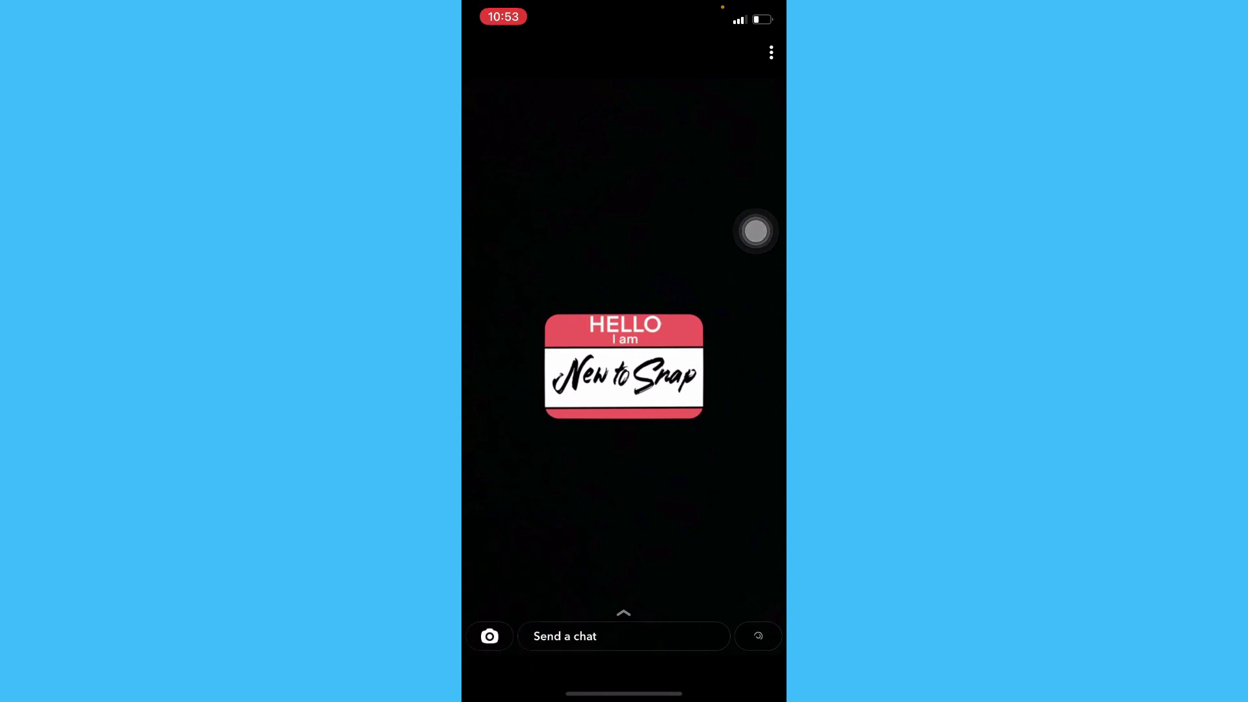
{"action": "key", "text": "super"}
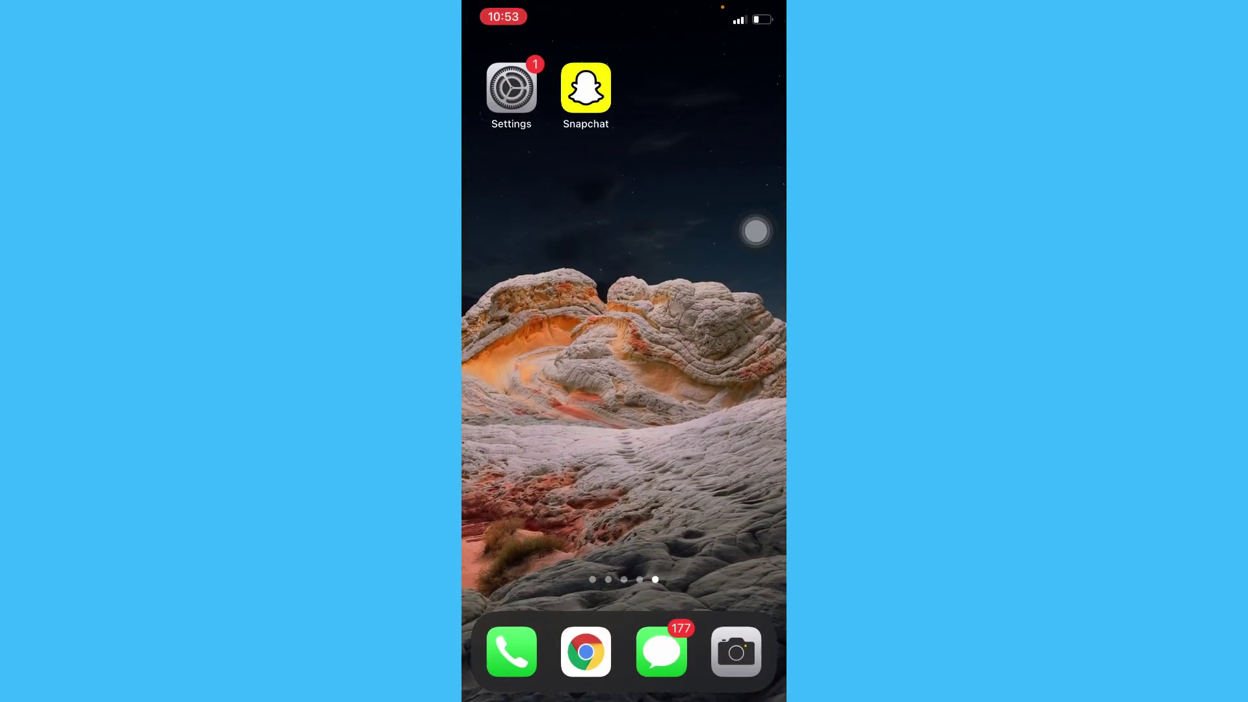
- Remove the Snapchat app from its home screen icon, choosing Delete App and confirming
{"action": "left_click", "coordinate": [587, 87]}
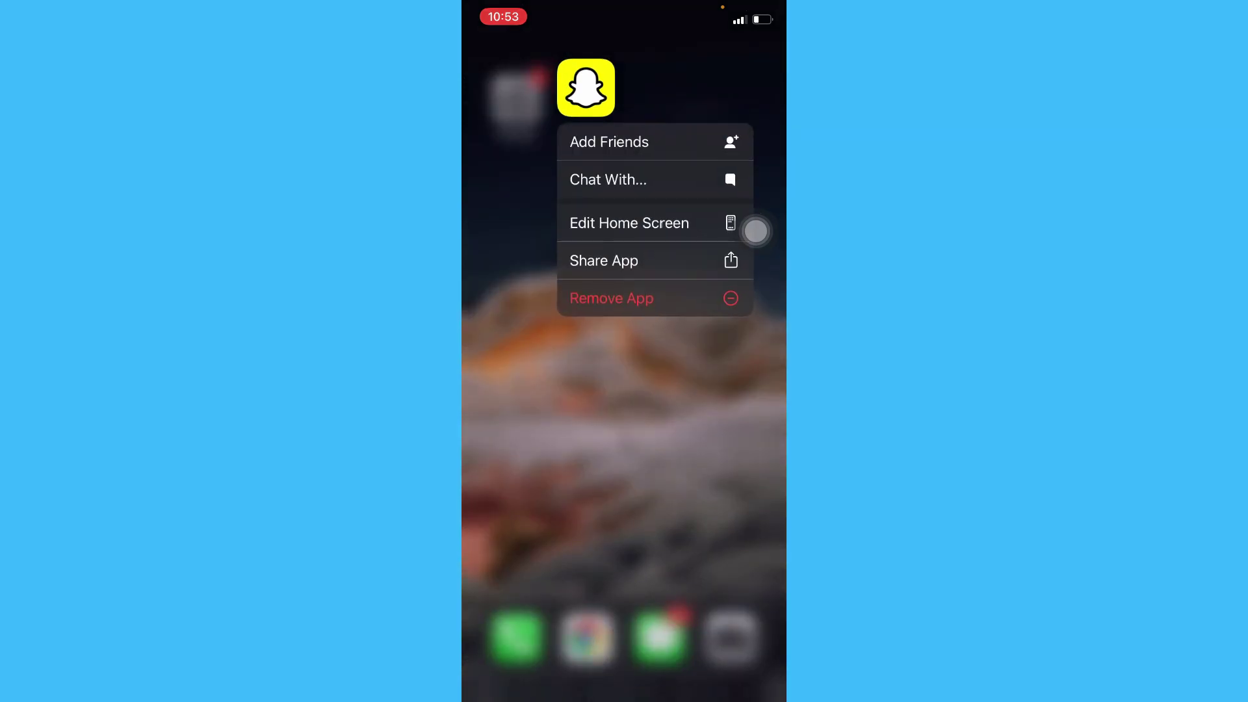
{"action": "left_click", "coordinate": [612, 297]}
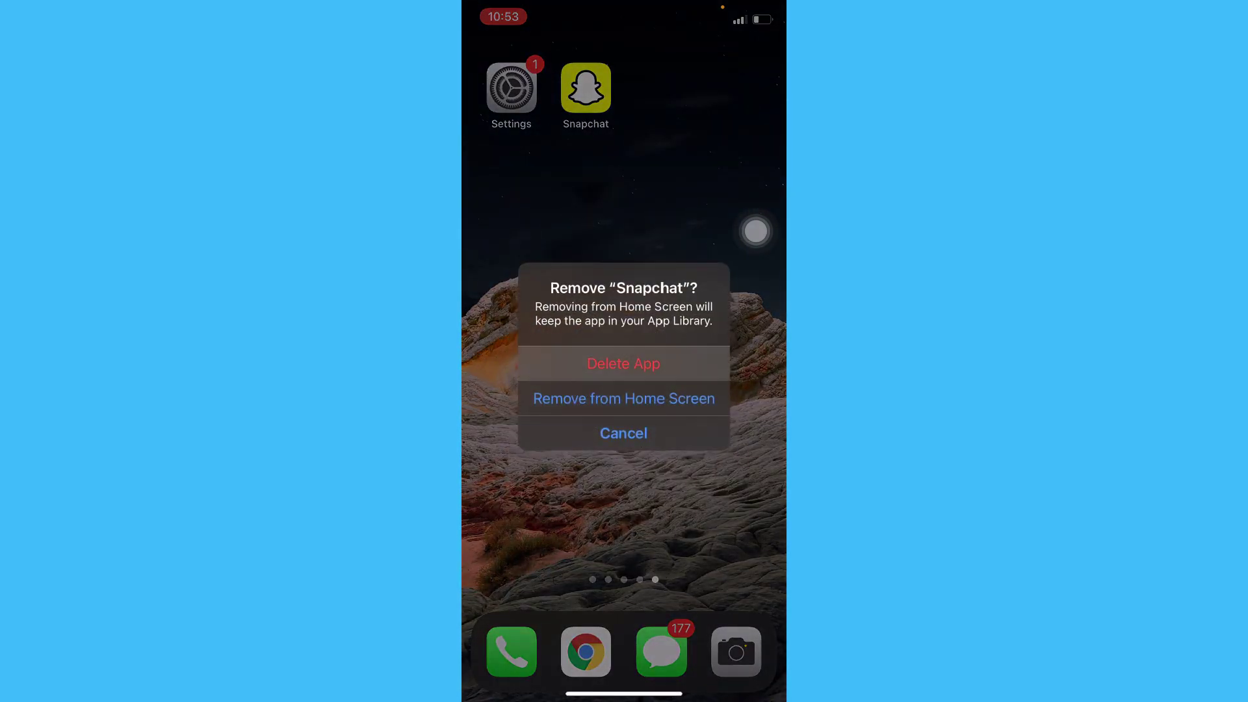
{"action": "left_click", "coordinate": [624, 364]}
{"action": "left_click", "coordinate": [677, 399]}
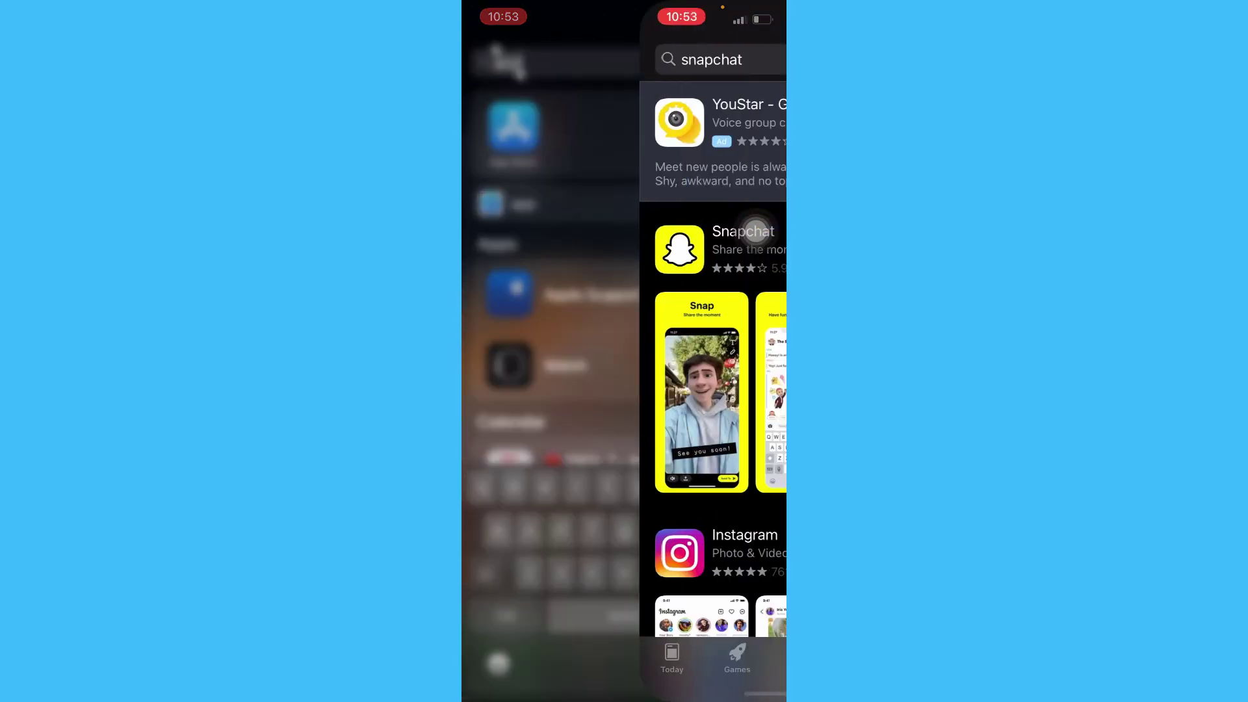
- Download Snapchat again from its App Store search result
{"action": "left_click", "coordinate": [758, 249]}
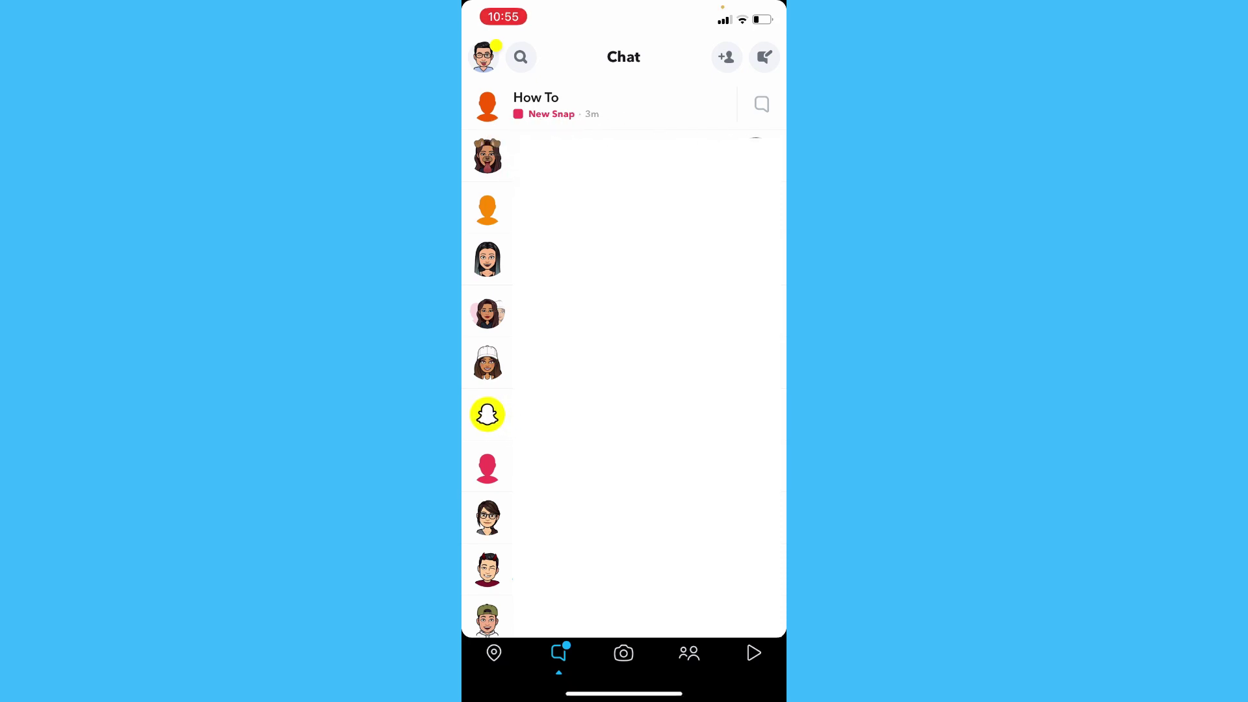
- Swipe up from the bottom edge to close the reinstalled Snapchat
{"action": "left_click_drag", "start_coordinate": [623, 694], "coordinate": [624, 391]}
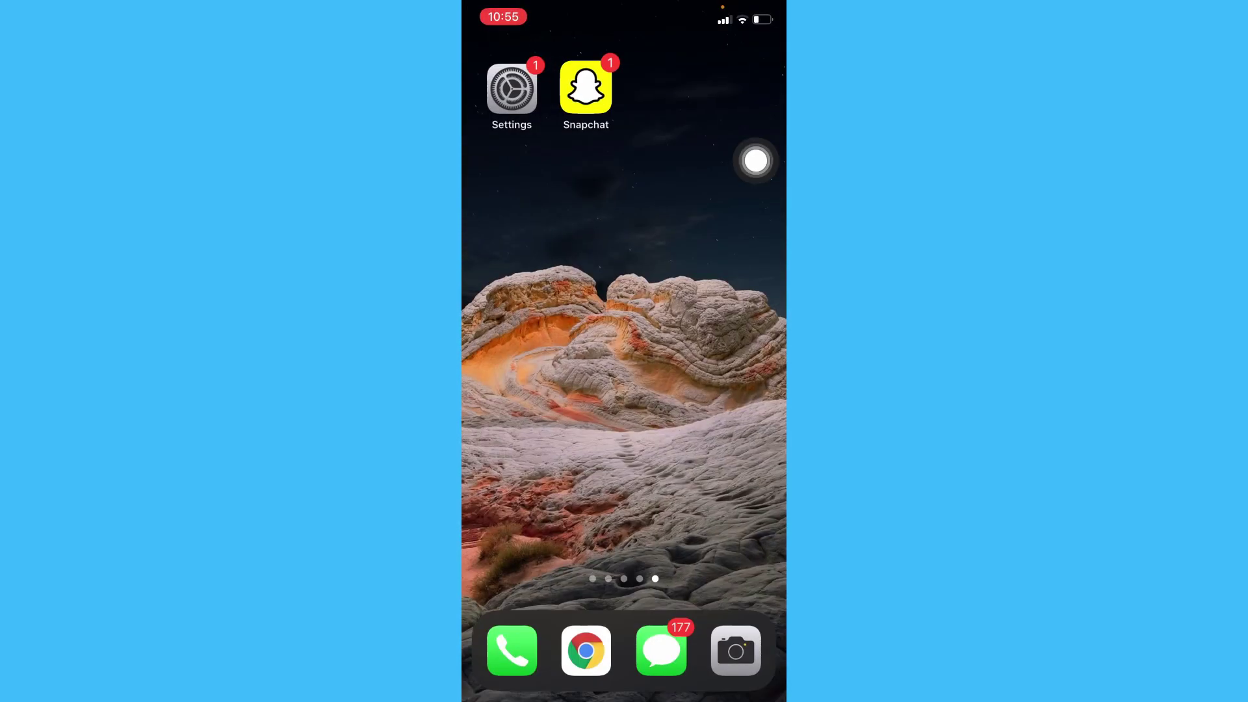